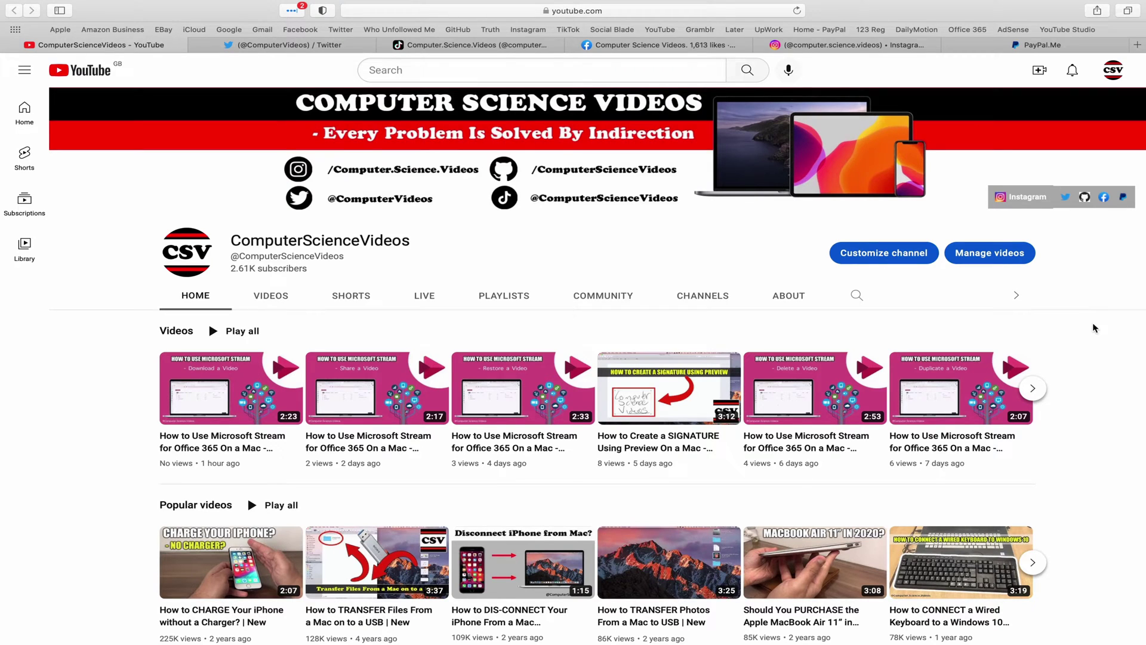
Browse the channel's Twitter, TikTok, Facebook, Instagram and PayPal.Me tabs in Safari.
click(269, 48)
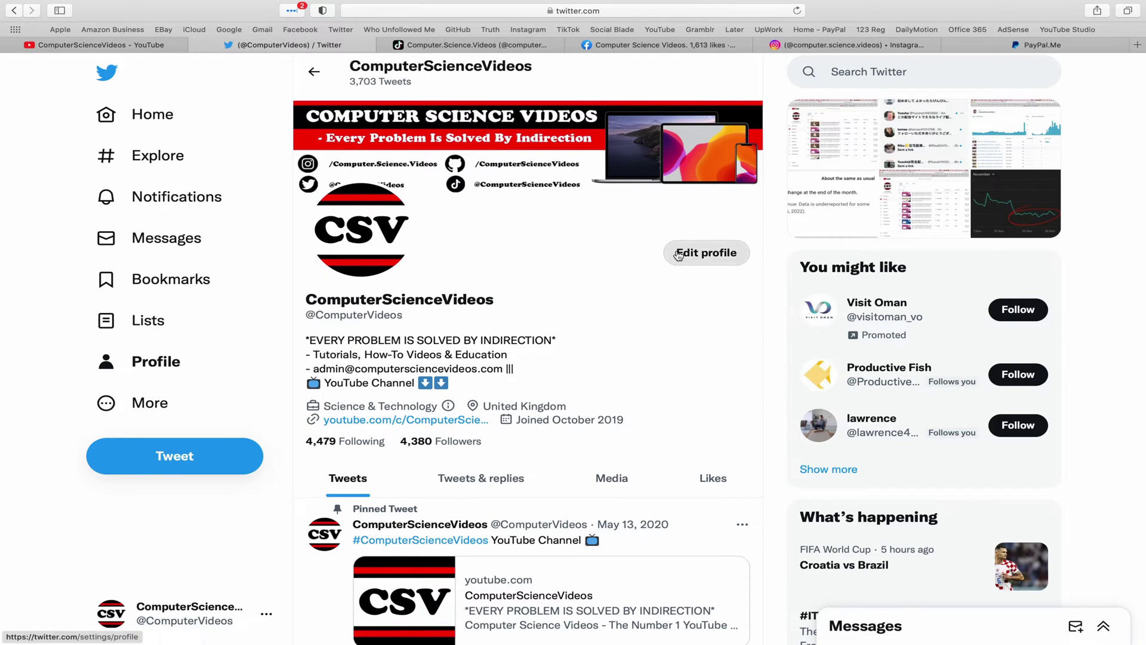
click(501, 50)
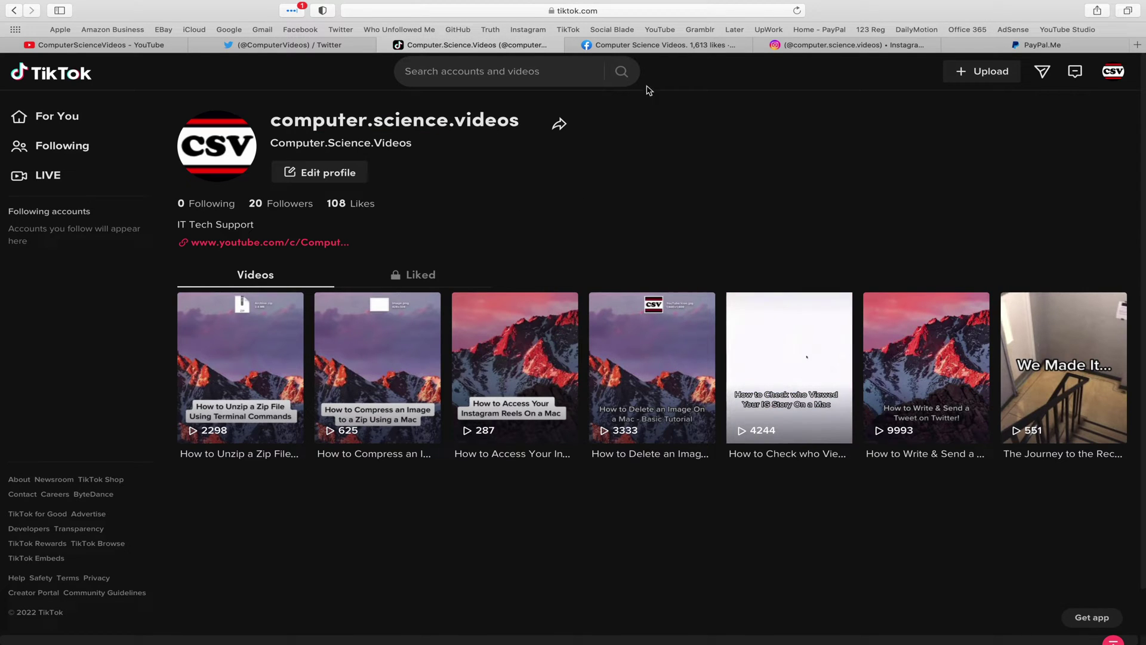
click(662, 47)
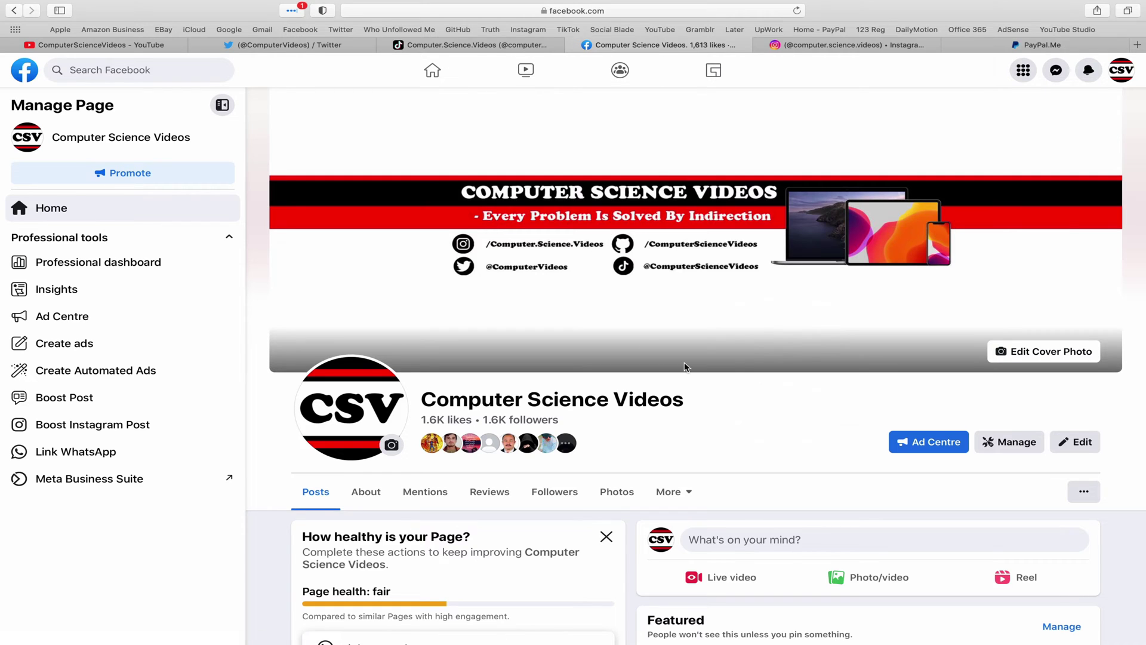
click(853, 44)
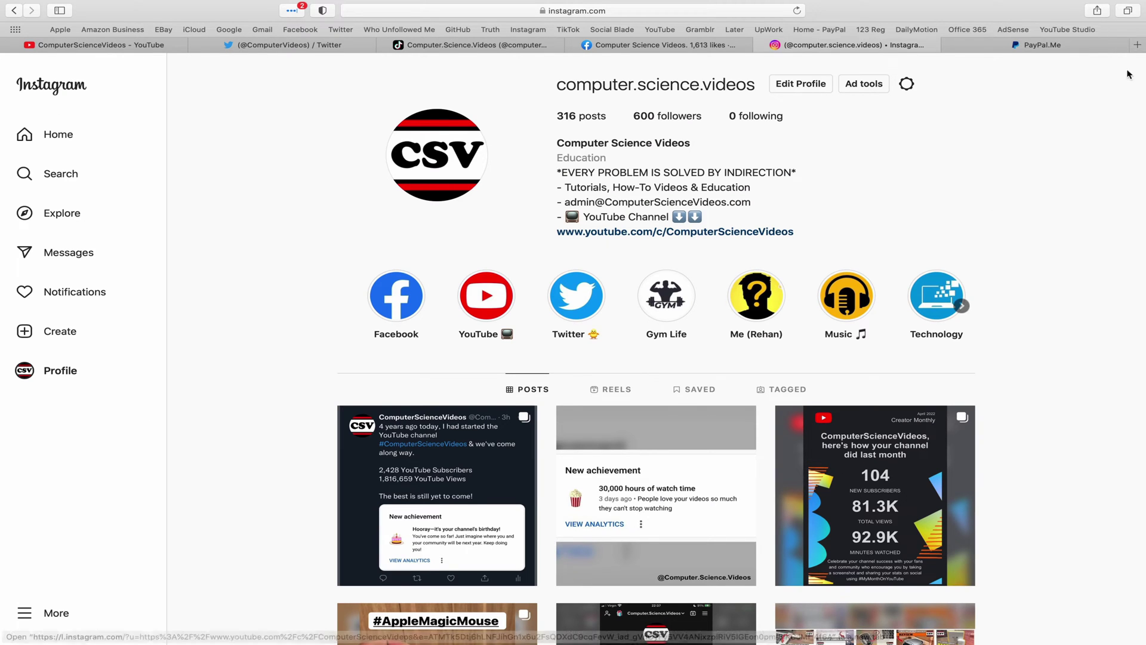
click(1041, 44)
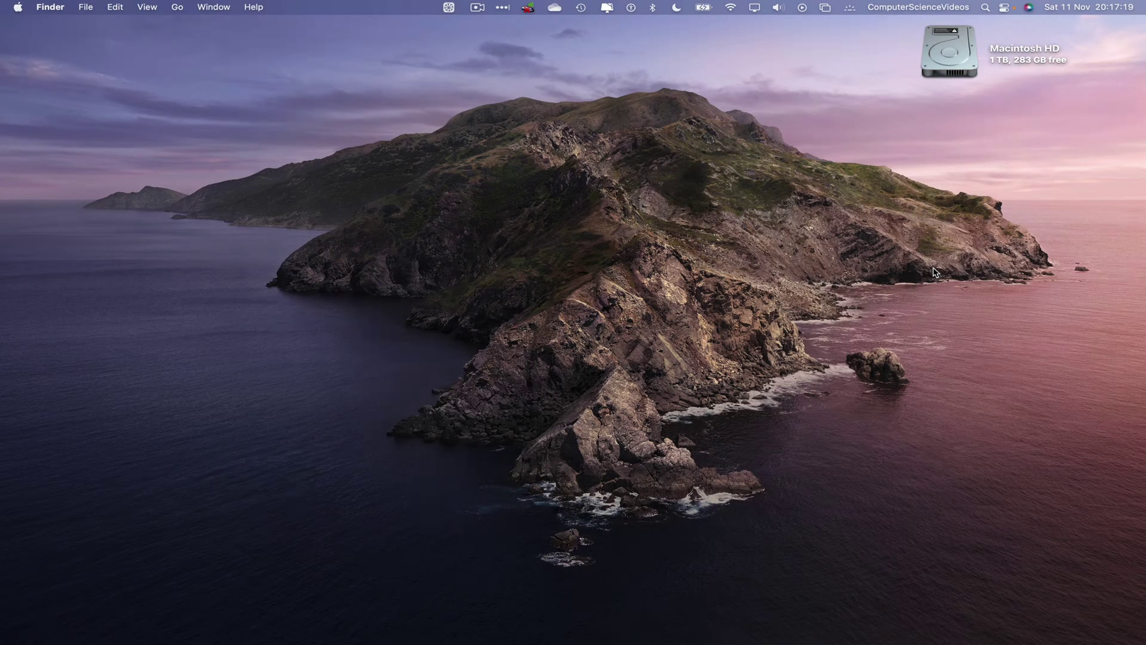
Search Launchpad for 'out' and launch Microsoft Outlook.
mouse_move(202, 643)
click(143, 619)
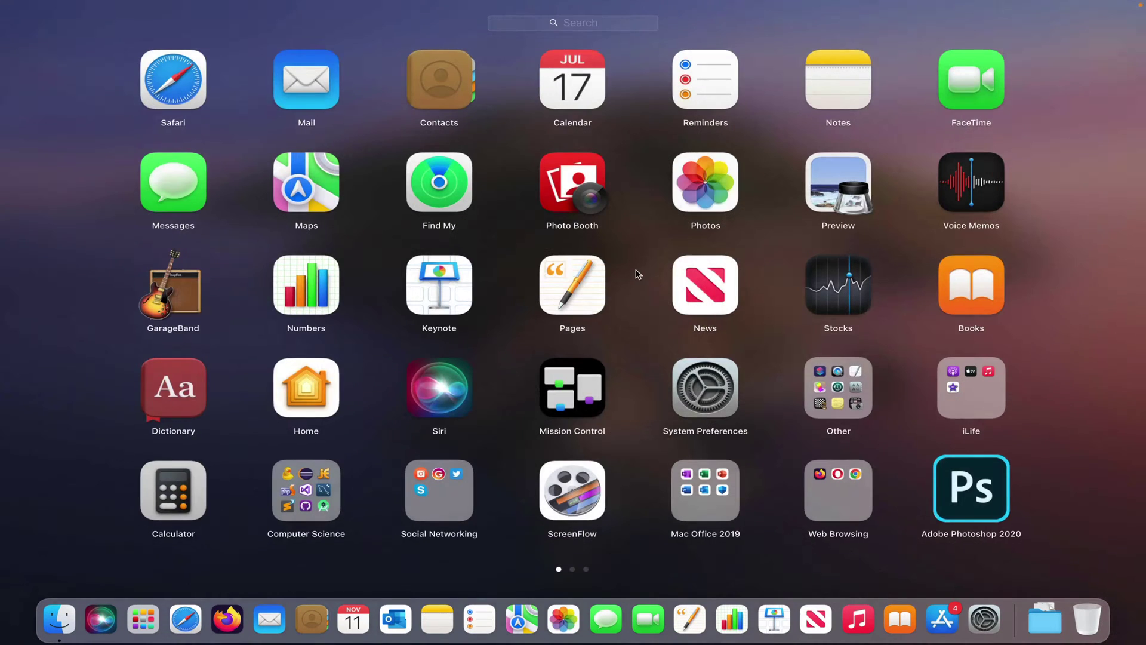
text(out)
key(Return)
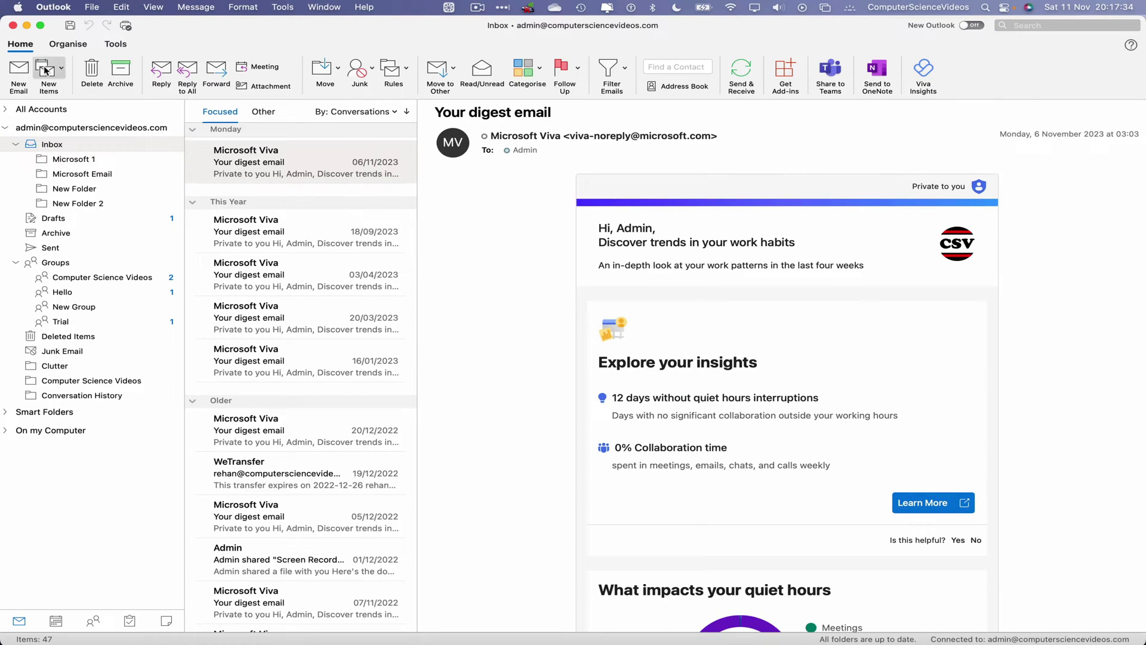
Create a new Outlook task titled 'Create a Video'.
click(61, 65)
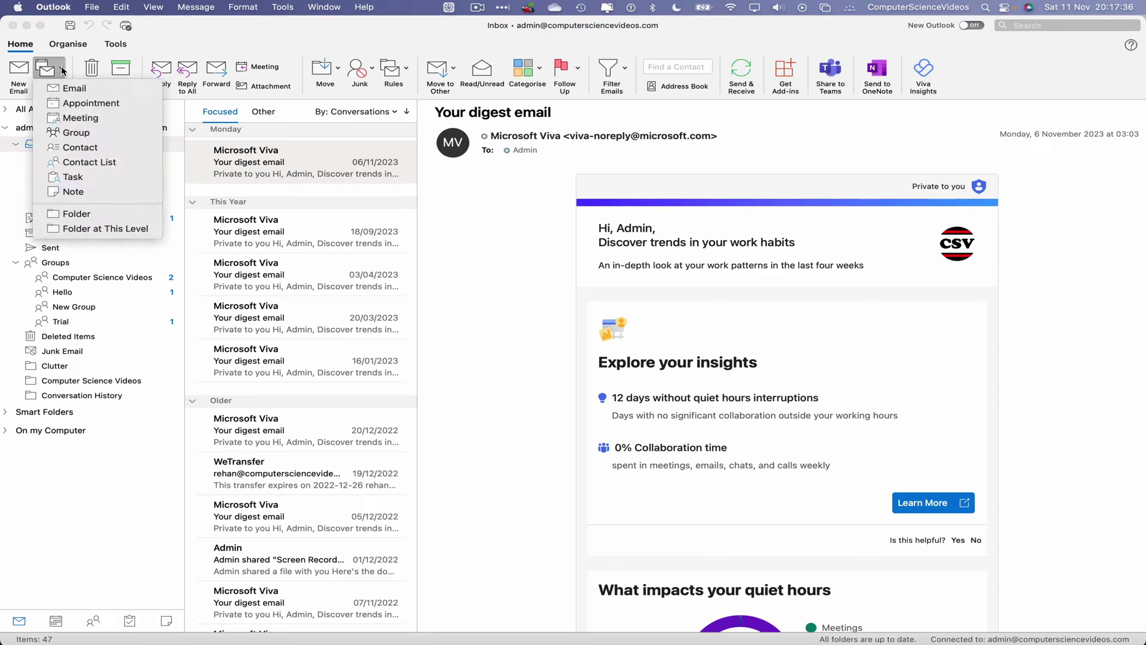
click(99, 176)
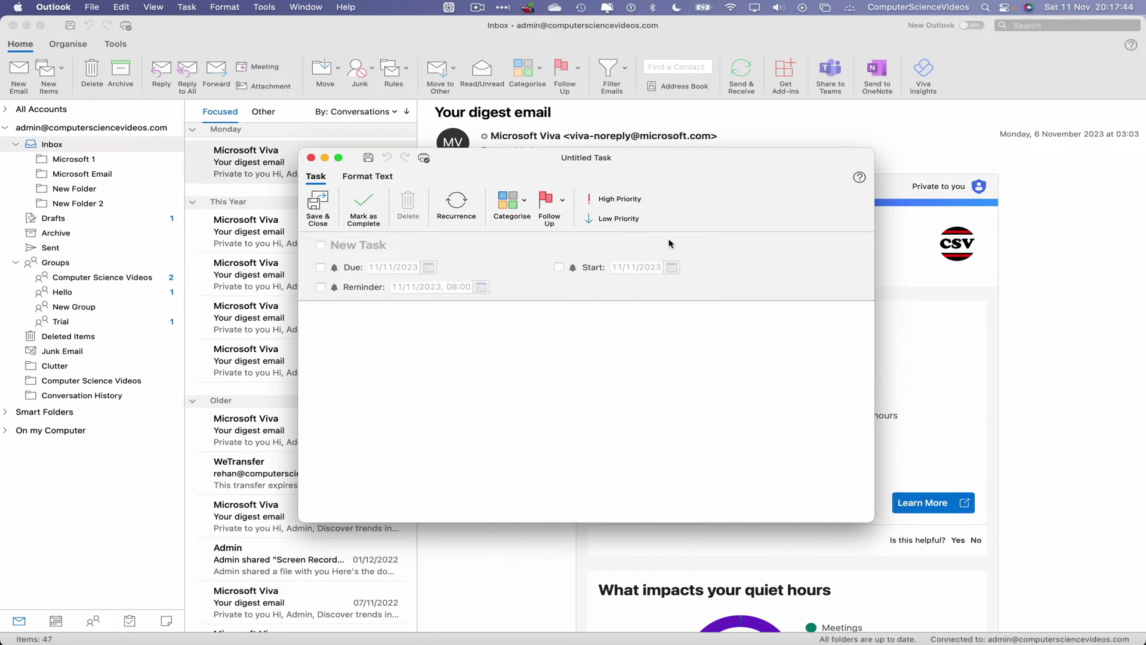
text(Create a Video)
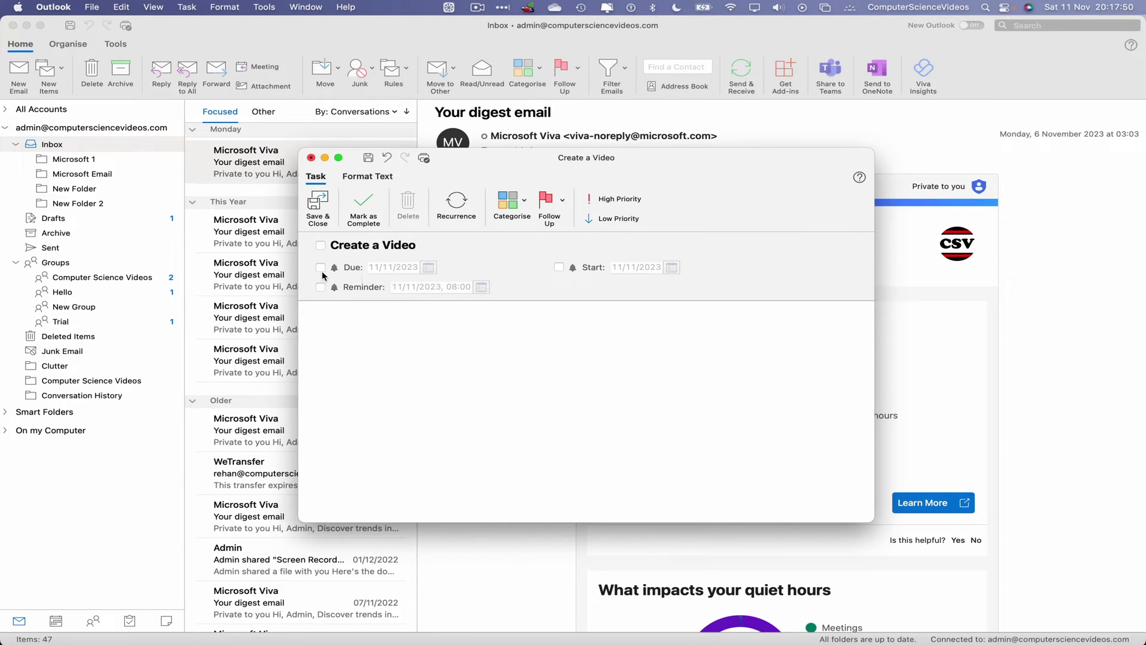
Give the task a due date of 11/11/2023 and a reminder at 20:19.
click(321, 268)
click(321, 288)
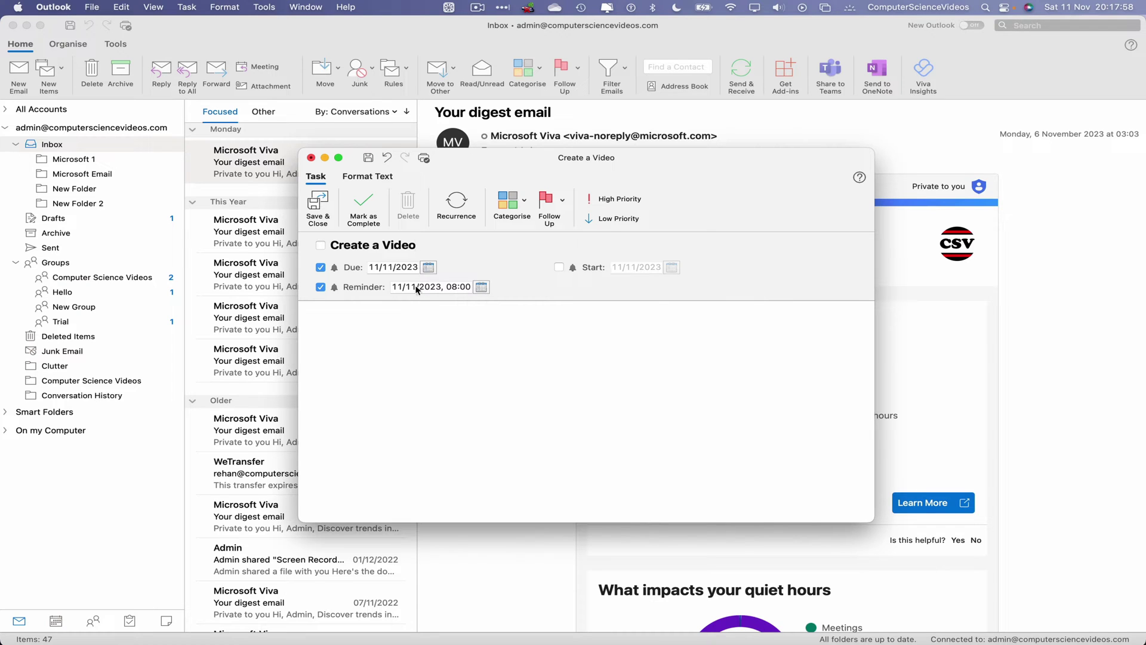
click(464, 288)
text(19)
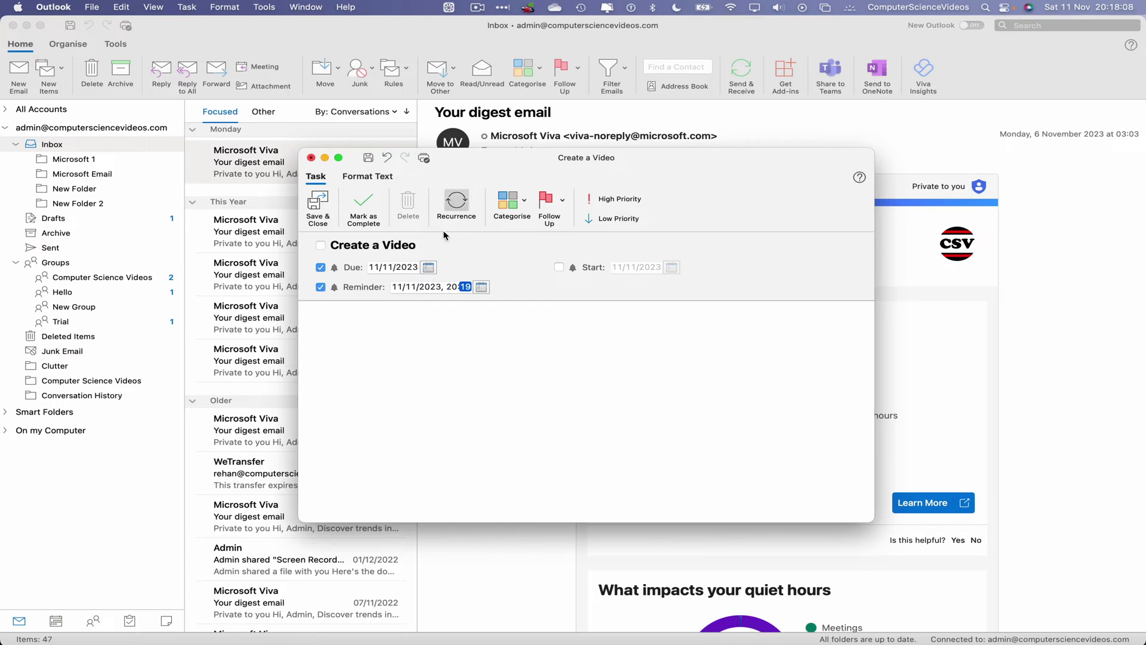
Mark the task high priority and assign it the Blue category.
click(635, 201)
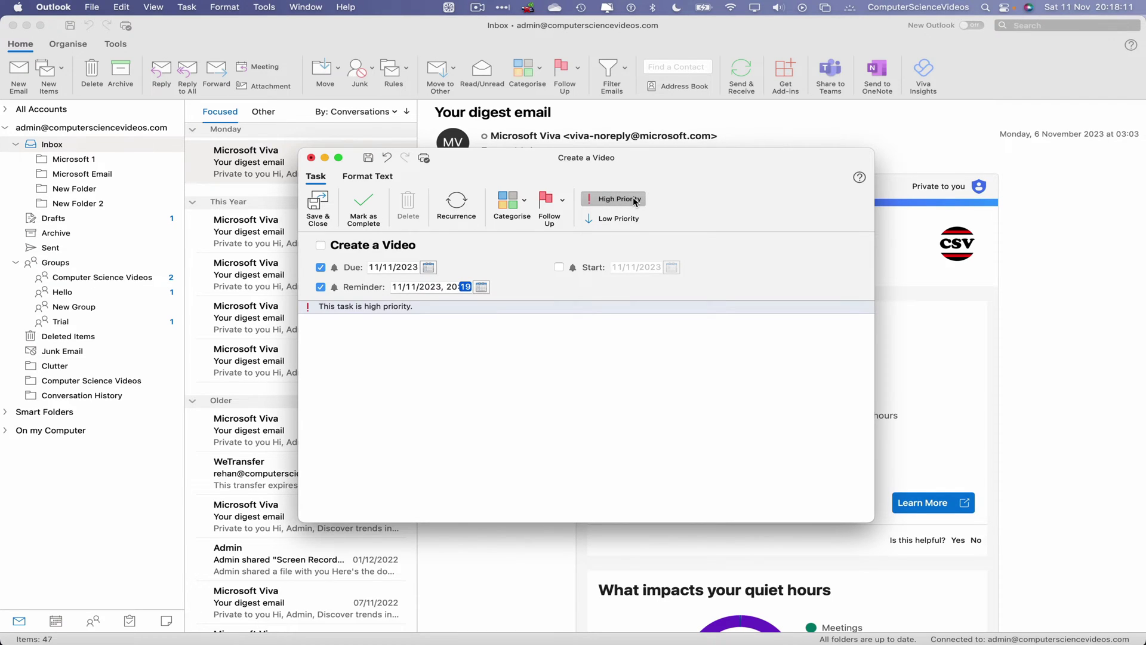
click(525, 203)
click(540, 256)
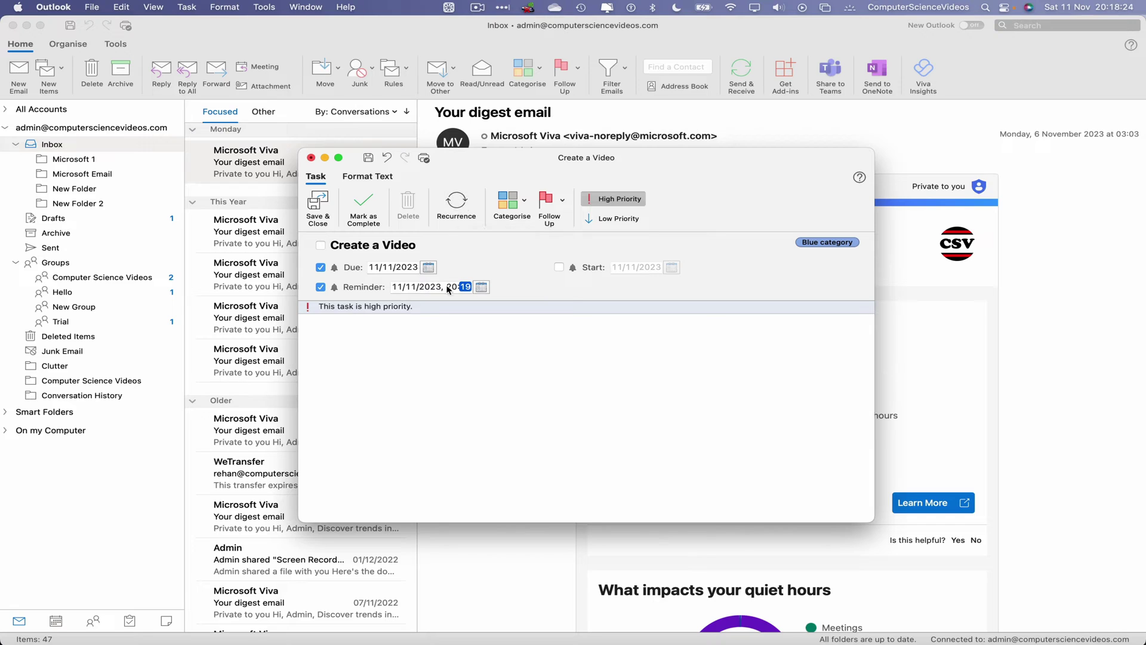
Add the note 'Create Videos for CSV' to the task body.
click(422, 335)
text(Create Videos for CSV)
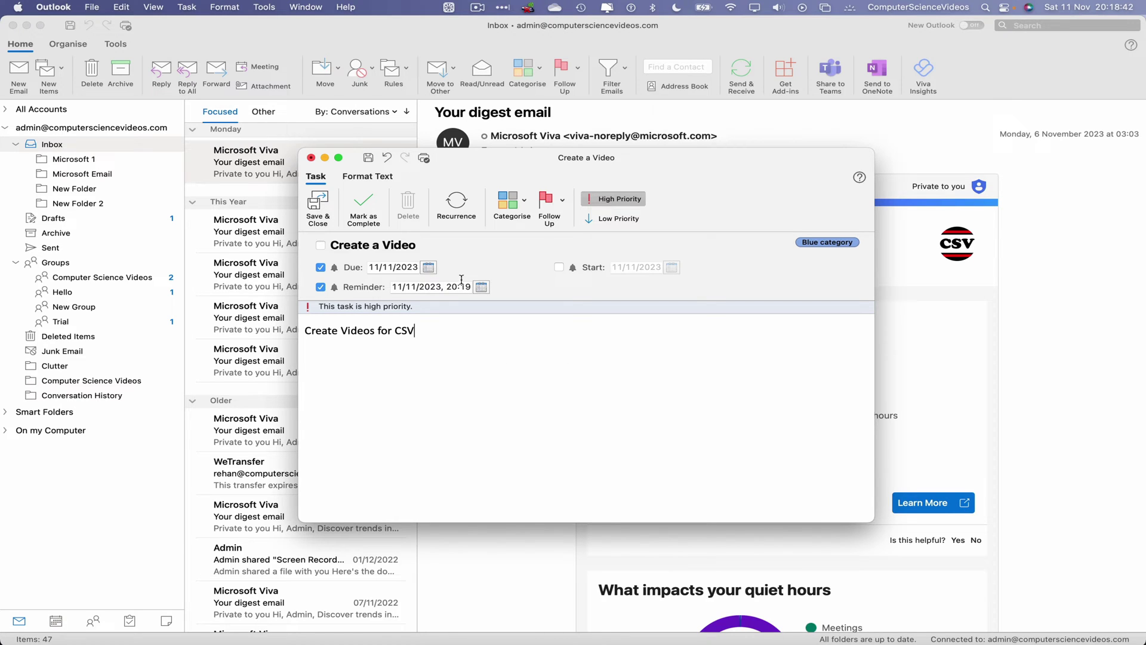
Save the task, reopen it from its reminder, and mark it complete.
click(318, 208)
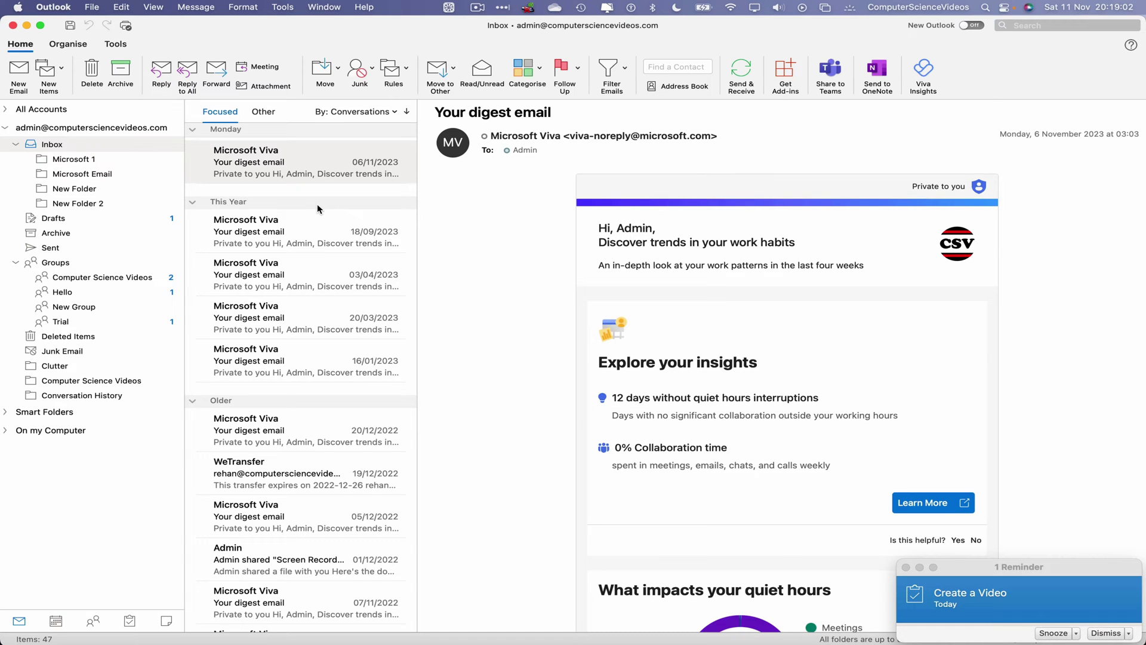
double_click(1009, 609)
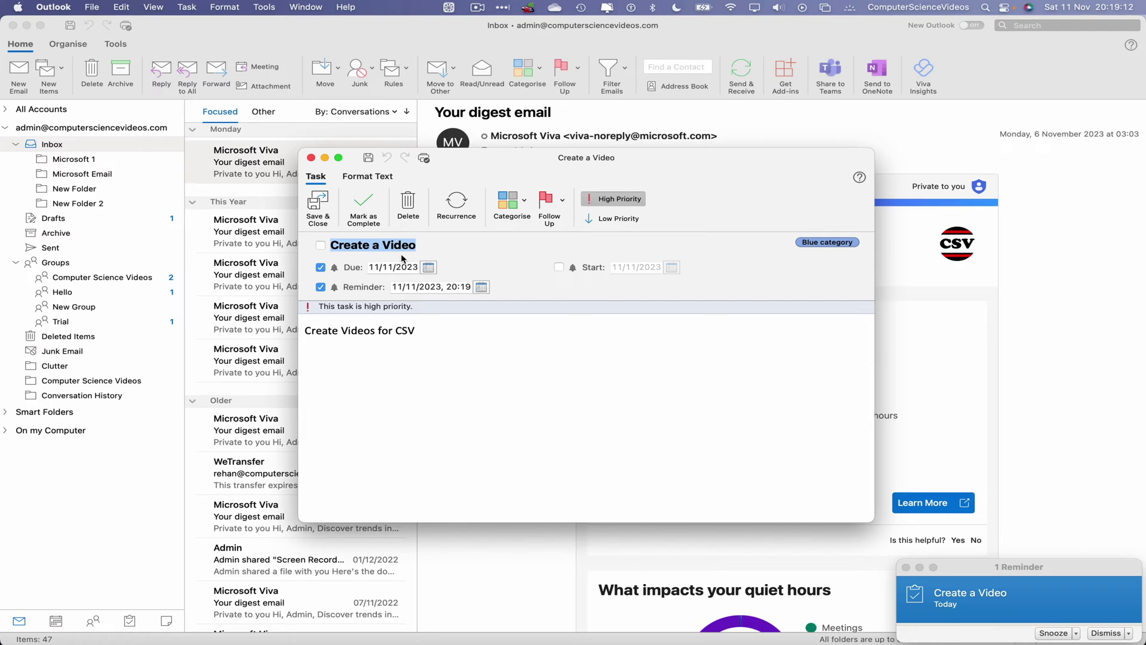
click(364, 203)
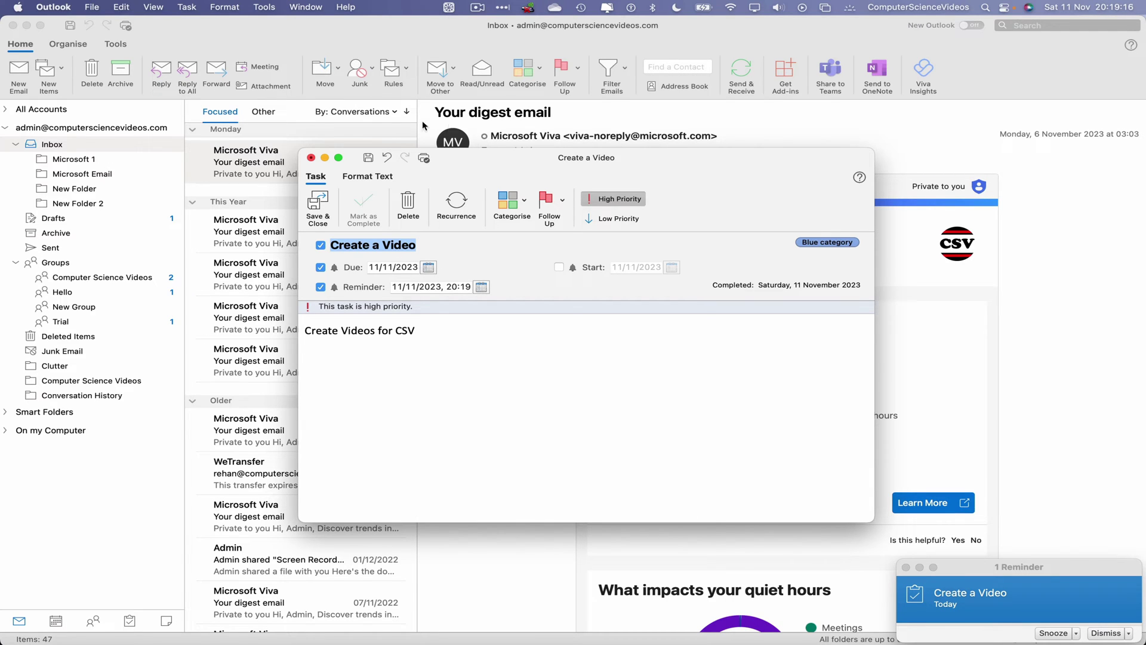
click(318, 201)
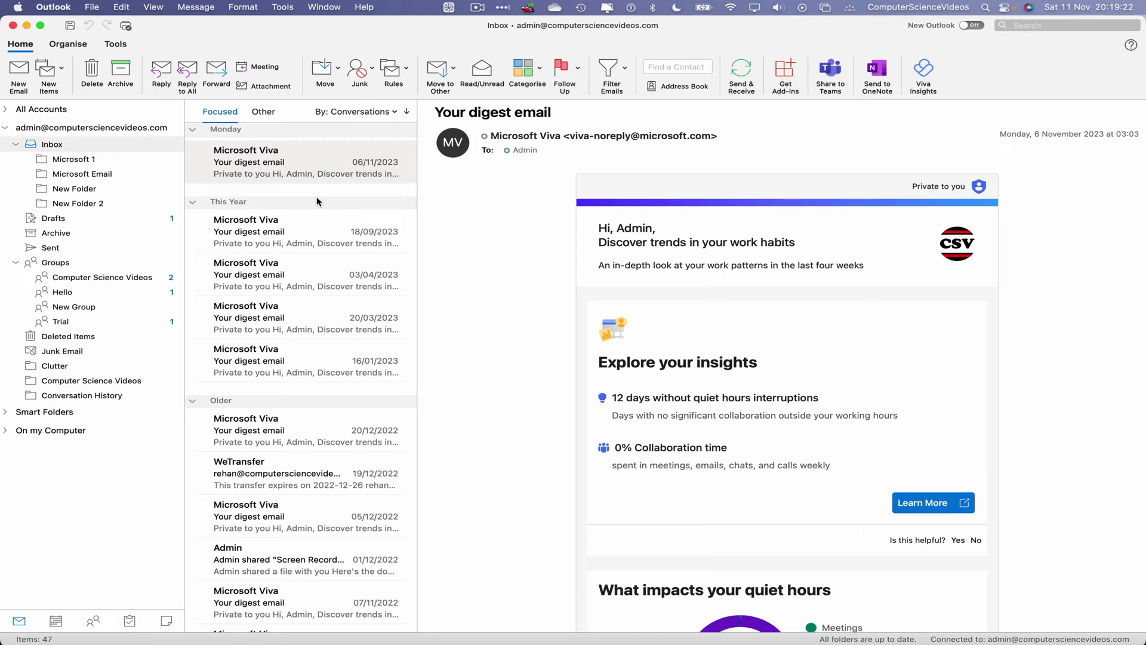
Quit Outlook from the Outlook menu.
click(54, 7)
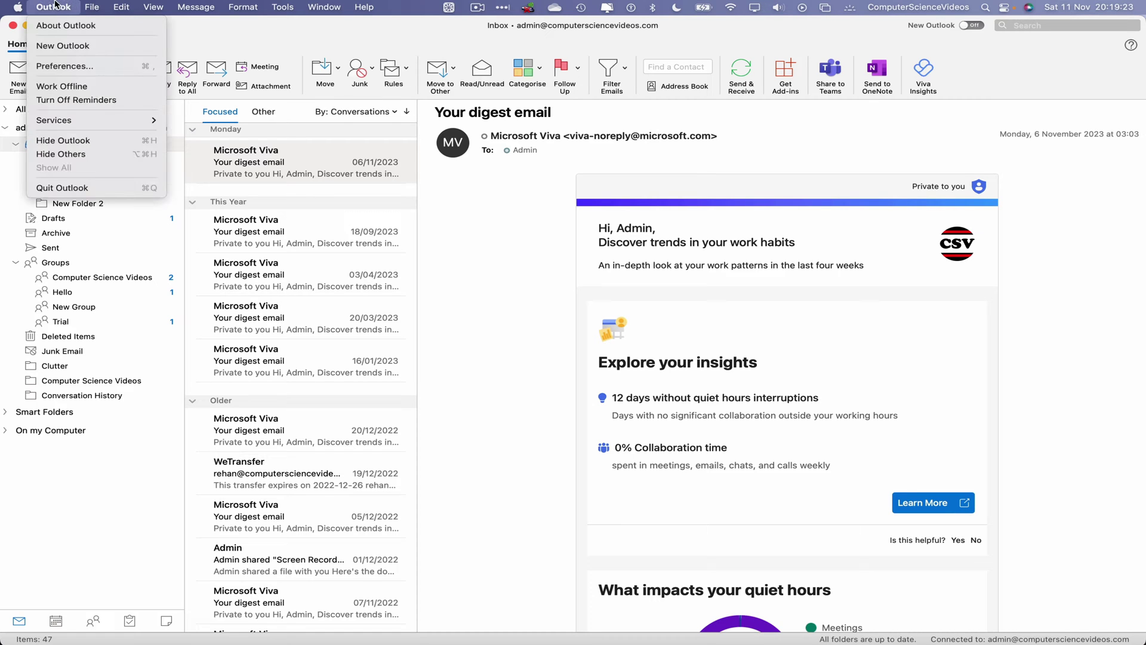
click(104, 188)
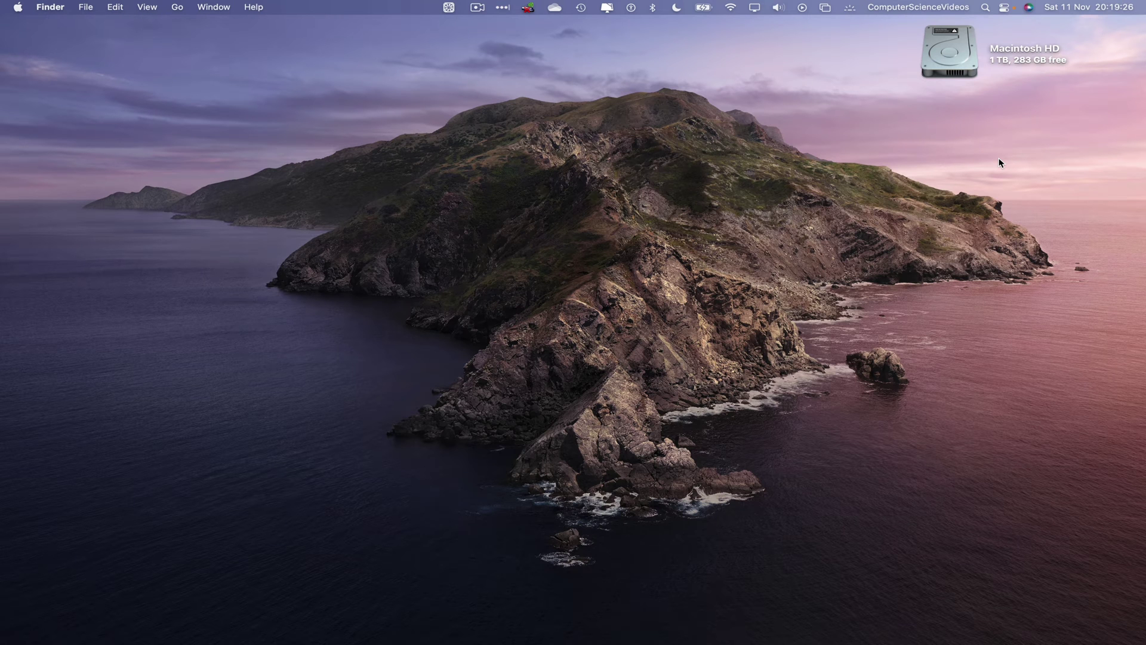